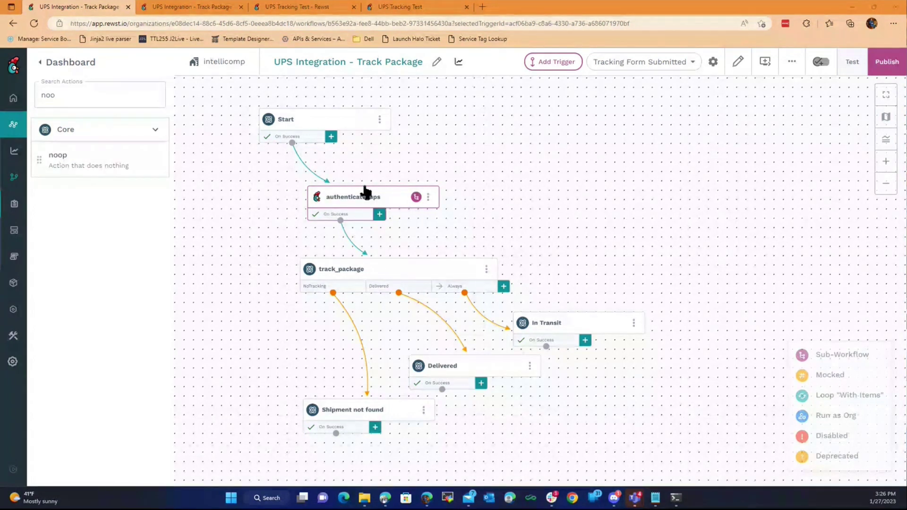
# Step: Inspect the authenticate_ups settings and read track_package's full request URL
pyautogui.click(377, 205)
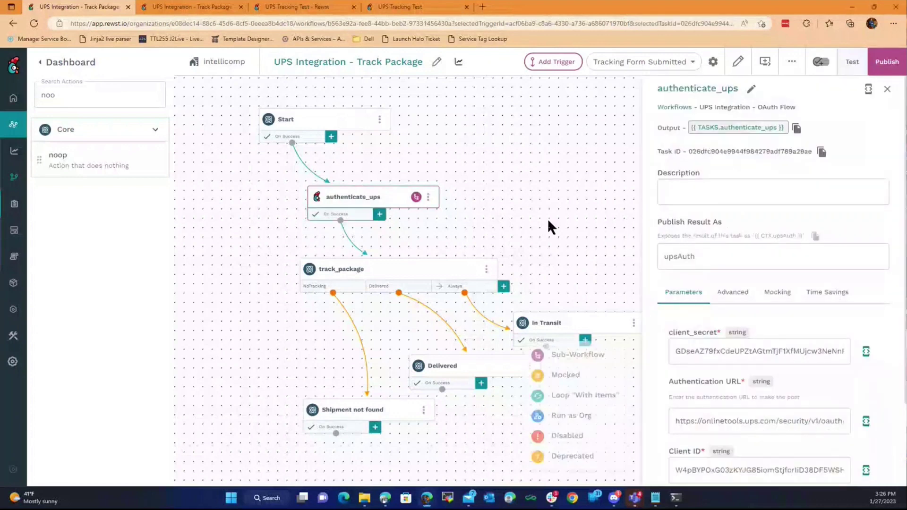
pyautogui.scroll(-3, 727, 324)
pyautogui.moveTo(669, 230); pyautogui.dragTo(761, 337)
pyautogui.click(594, 239)
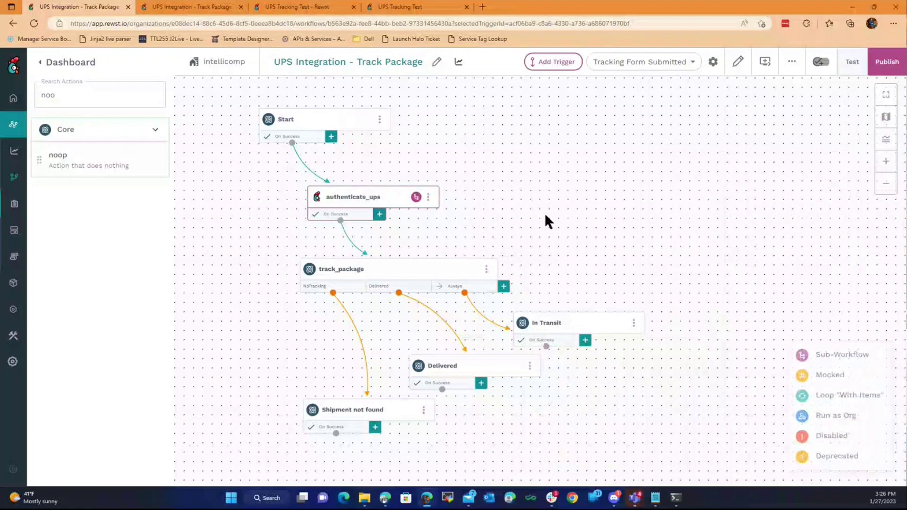
pyautogui.click(399, 278)
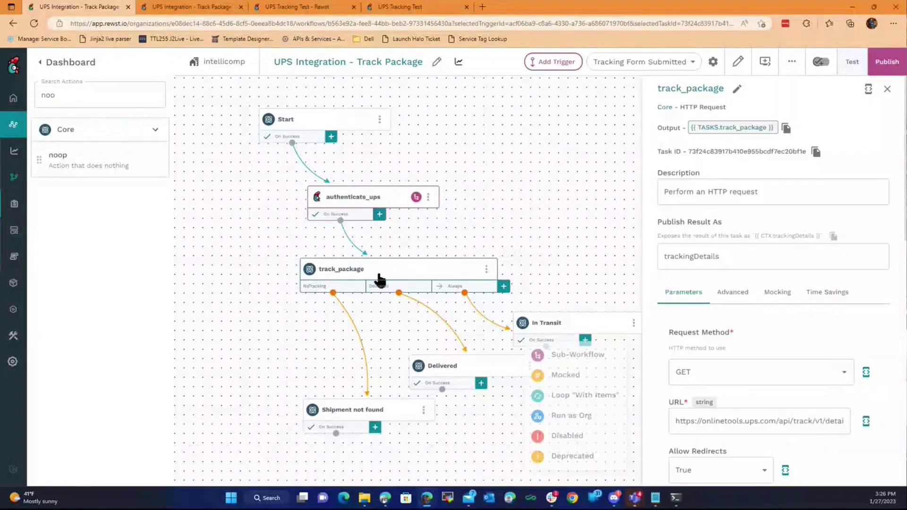
pyautogui.scroll(-3, 735, 336)
pyautogui.moveTo(676, 236); pyautogui.dragTo(848, 236)
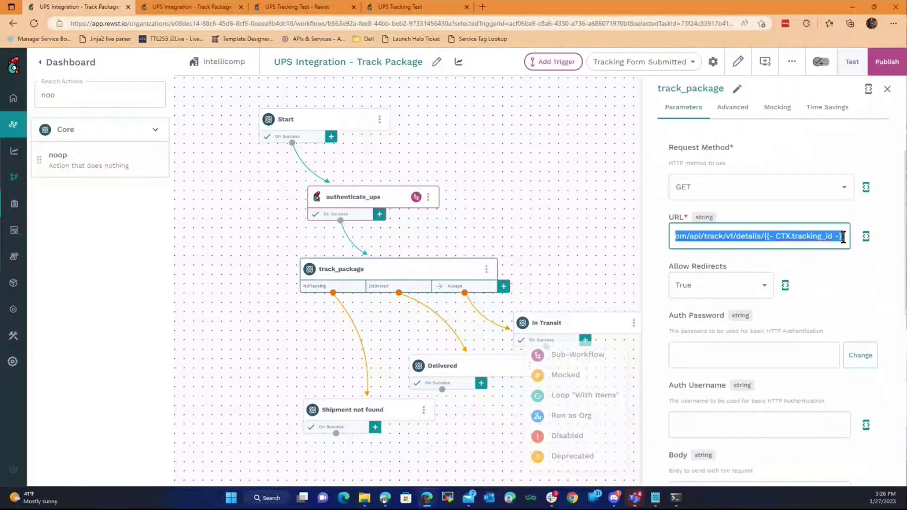
pyautogui.click(575, 218)
# Step: Read the NoTracking, Delivered and Always branch conditions, then close the panels
pyautogui.click(337, 288)
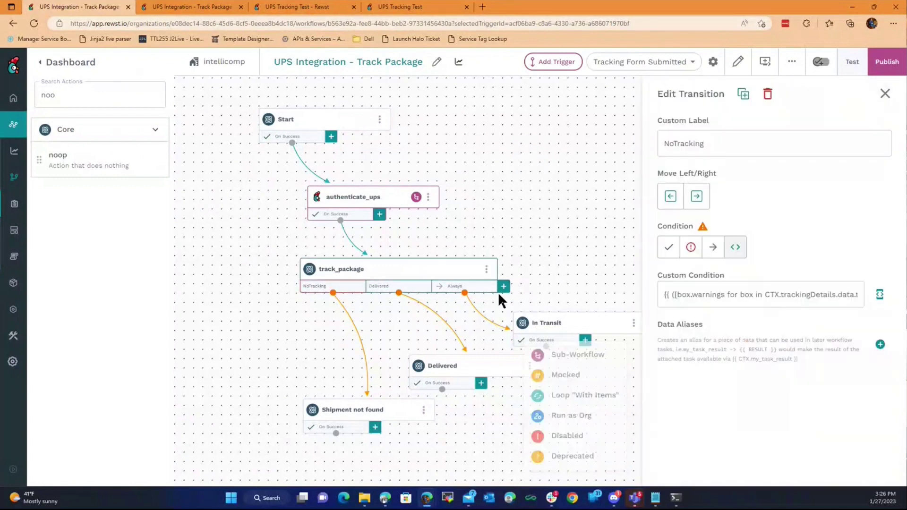
pyautogui.click(879, 295)
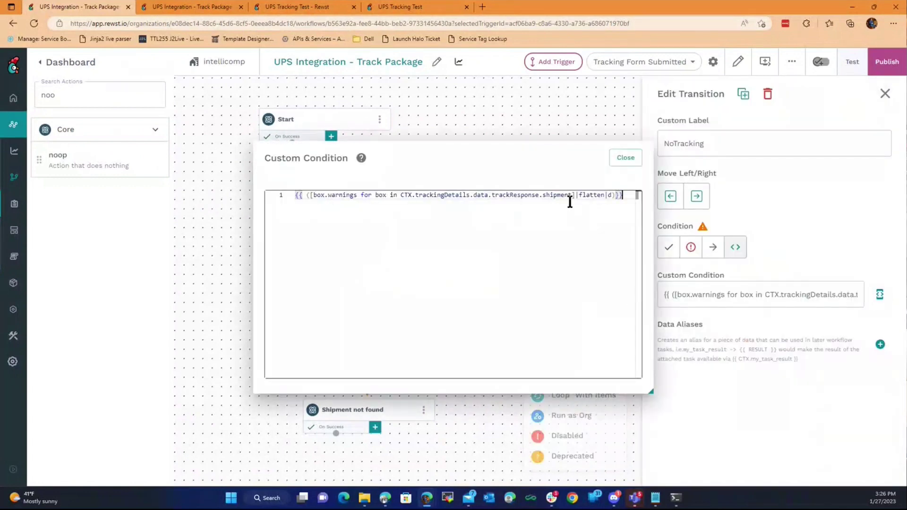
pyautogui.click(627, 160)
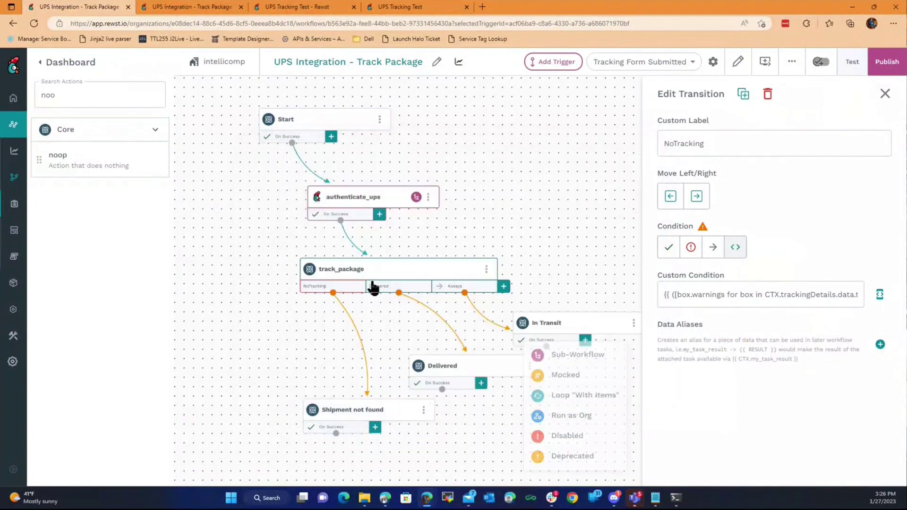
pyautogui.click(380, 293)
pyautogui.click(879, 295)
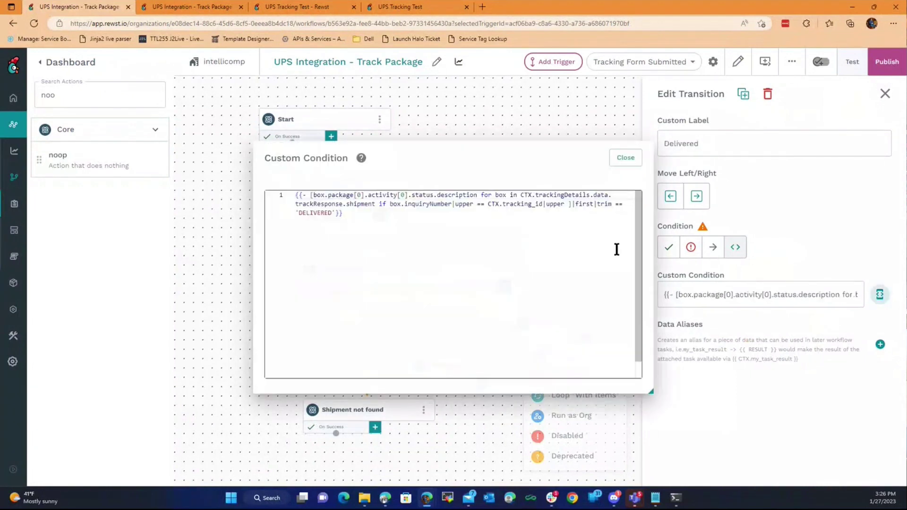
pyautogui.click(625, 157)
pyautogui.click(478, 297)
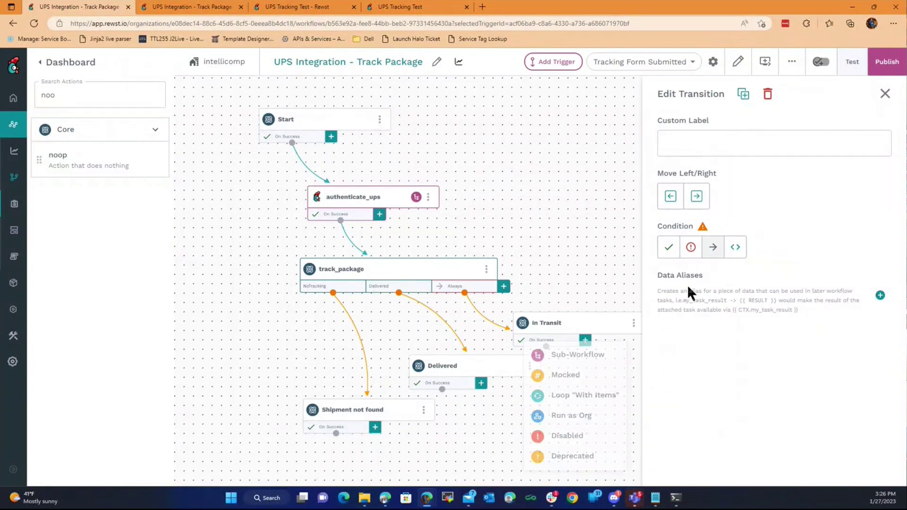
pyautogui.click(885, 95)
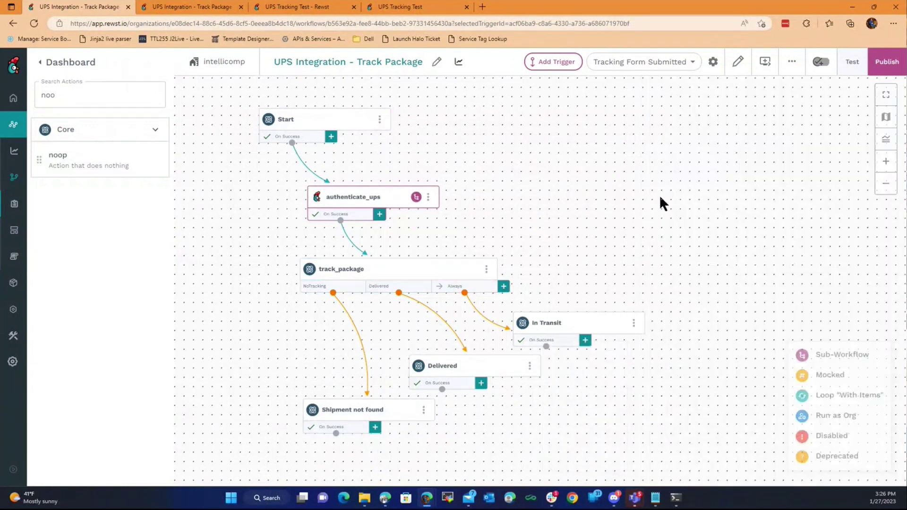
pyautogui.click(409, 289)
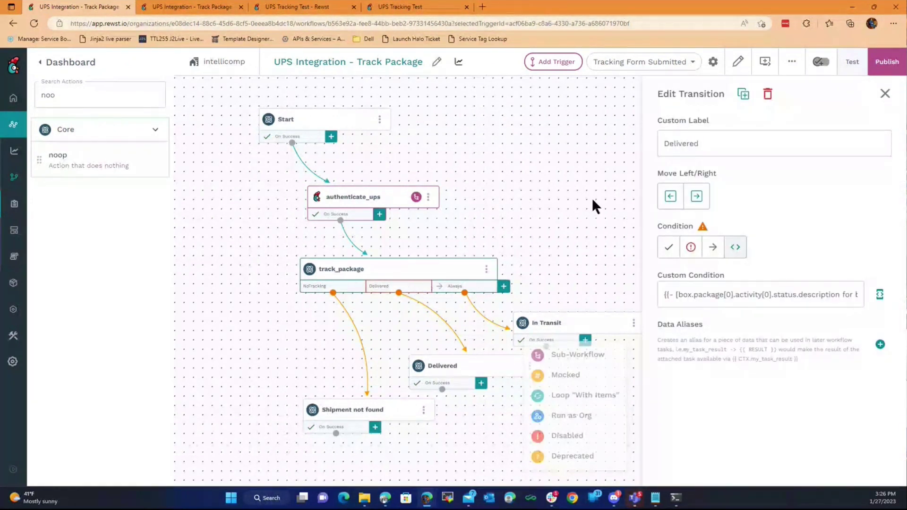
pyautogui.click(596, 171)
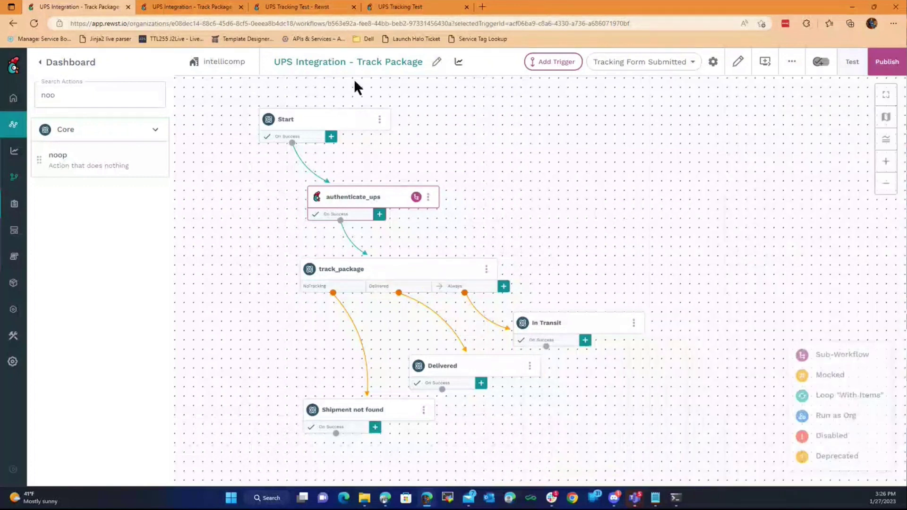
# Step: Submit tracking number 'sfasdfasdfwer' on the UPS Tracking Test form and refresh Execution History to list the run
pyautogui.click(418, 8)
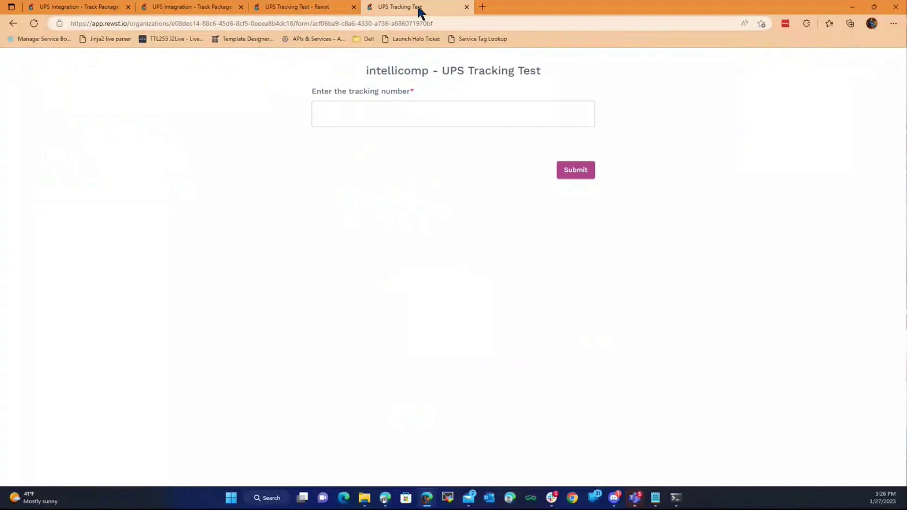
pyautogui.click(402, 105)
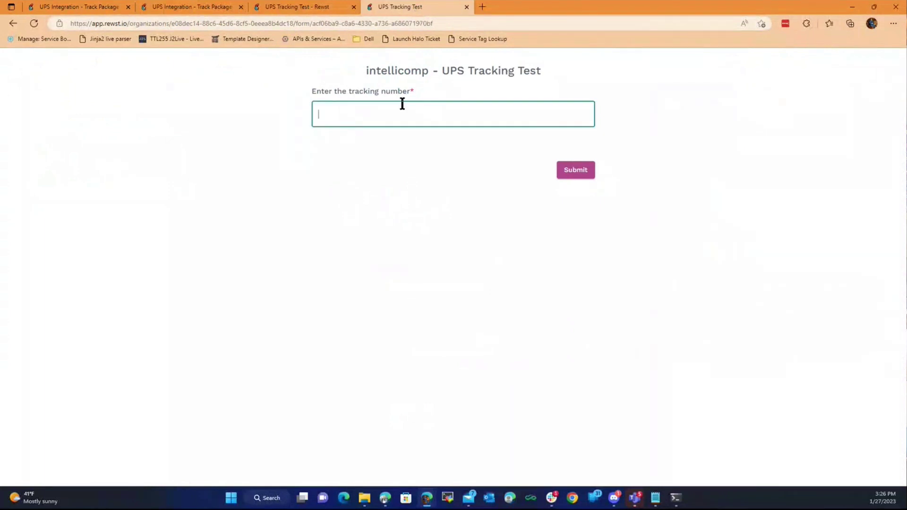
pyautogui.write('sfasdfasdfwer')
pyautogui.click(577, 175)
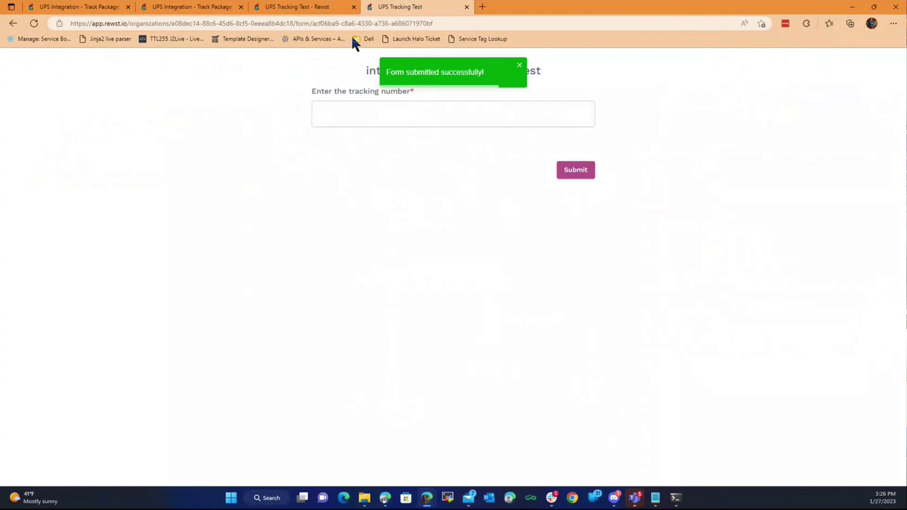
pyautogui.click(327, 8)
pyautogui.click(213, 6)
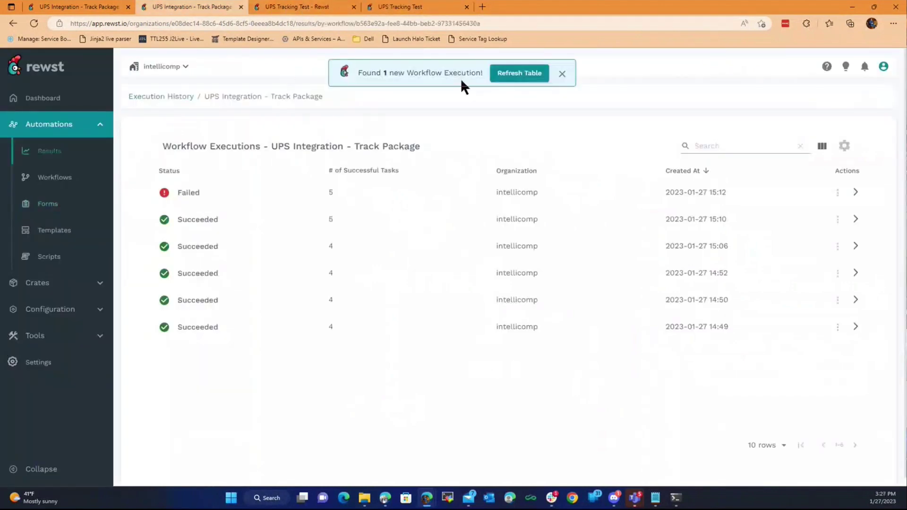
pyautogui.click(512, 81)
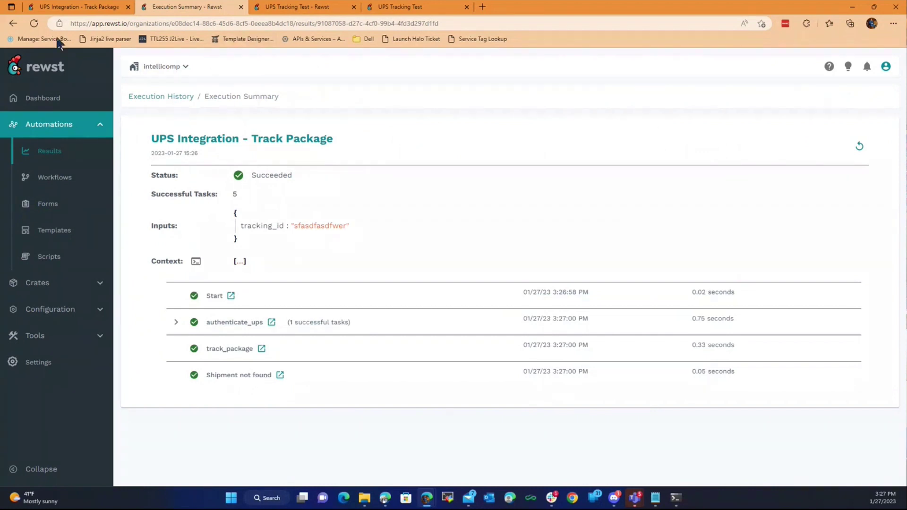
# Step: Resubmit the form with the 15:10 run's tracking number and open the newest run's summary
pyautogui.click(12, 24)
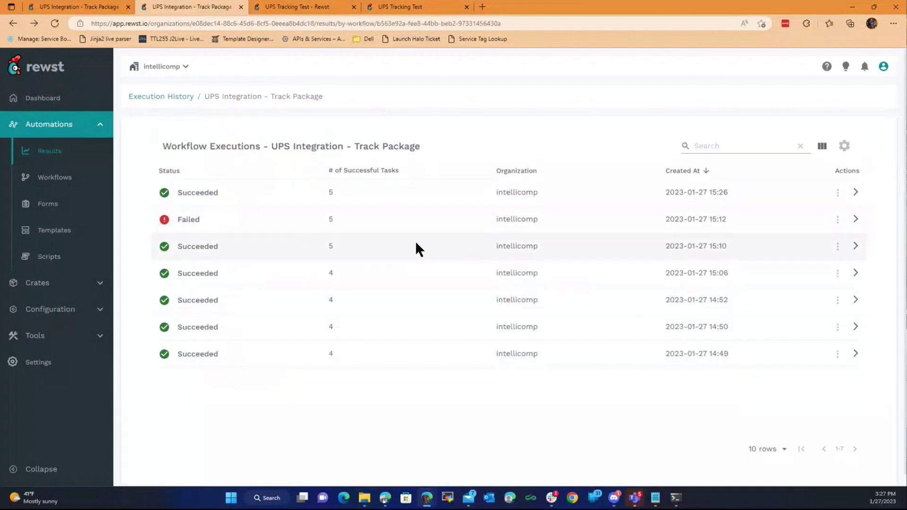
pyautogui.click(696, 236)
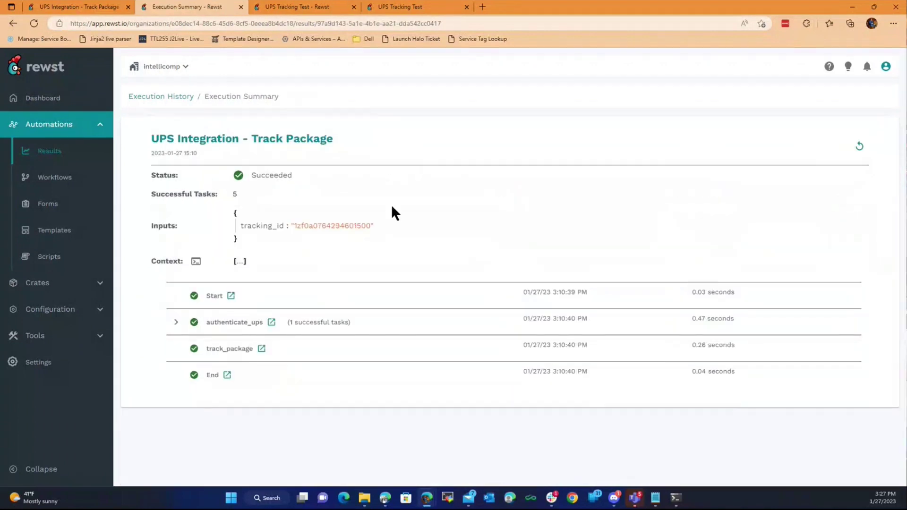
pyautogui.click(444, 13)
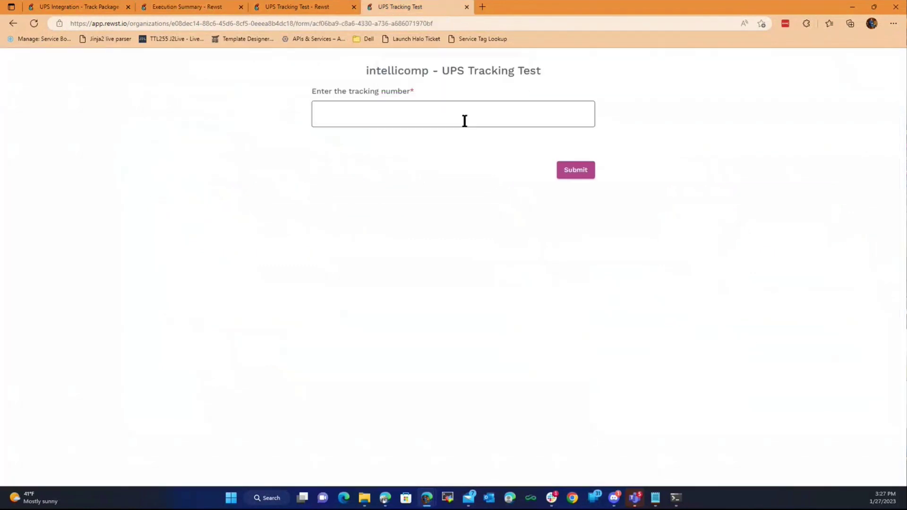
pyautogui.click(464, 120)
pyautogui.hotkey('ctrl', 'v')
pyautogui.click(563, 171)
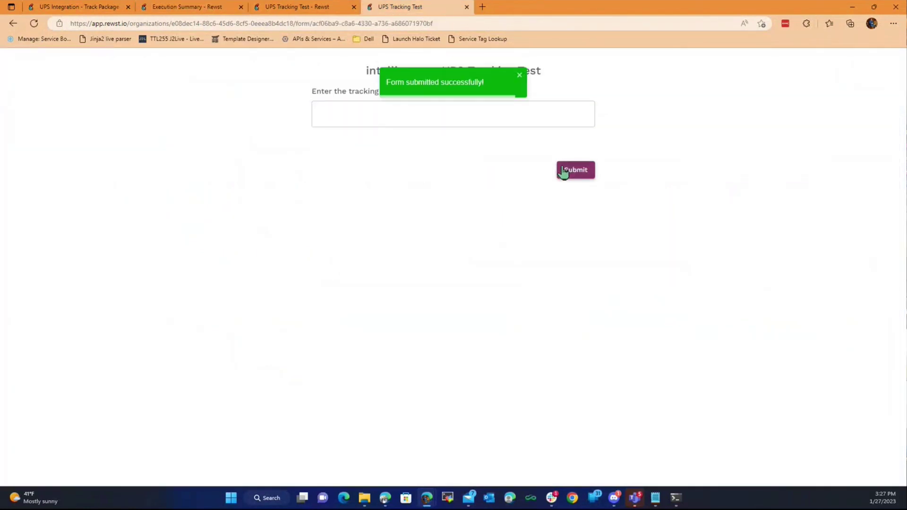
pyautogui.click(290, 10)
pyautogui.click(189, 6)
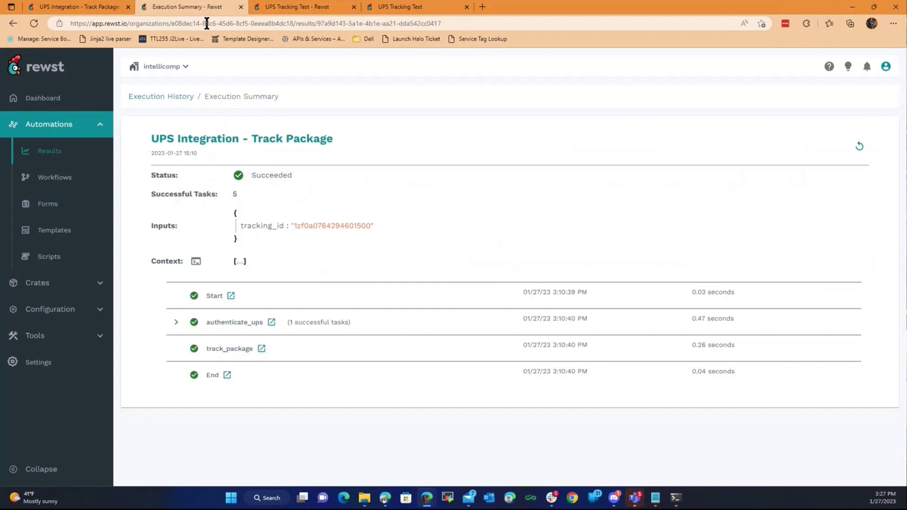
pyautogui.click(13, 23)
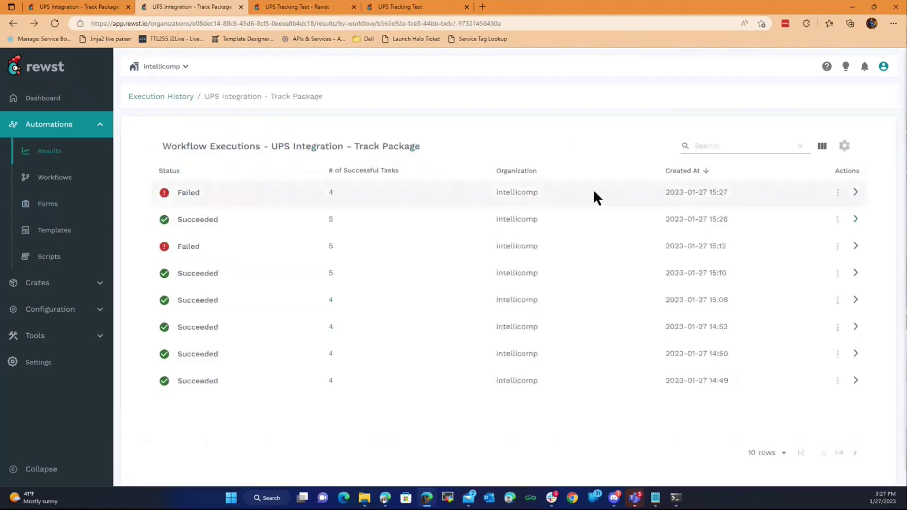
pyautogui.click(855, 193)
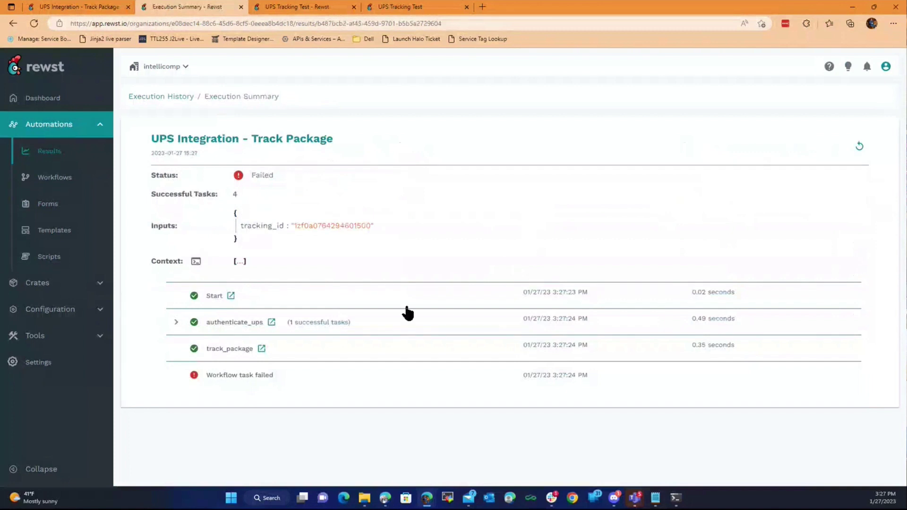
# Step: Expand the failed task's error to find the missing 'warnings' attribute, then return to the workflow editor
pyautogui.click(287, 378)
pyautogui.scroll(-1, 573, 368)
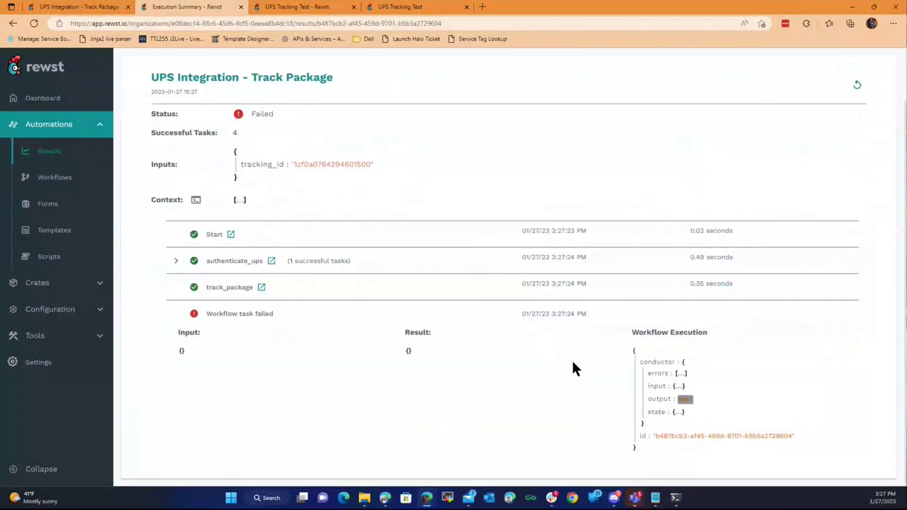
pyautogui.click(662, 376)
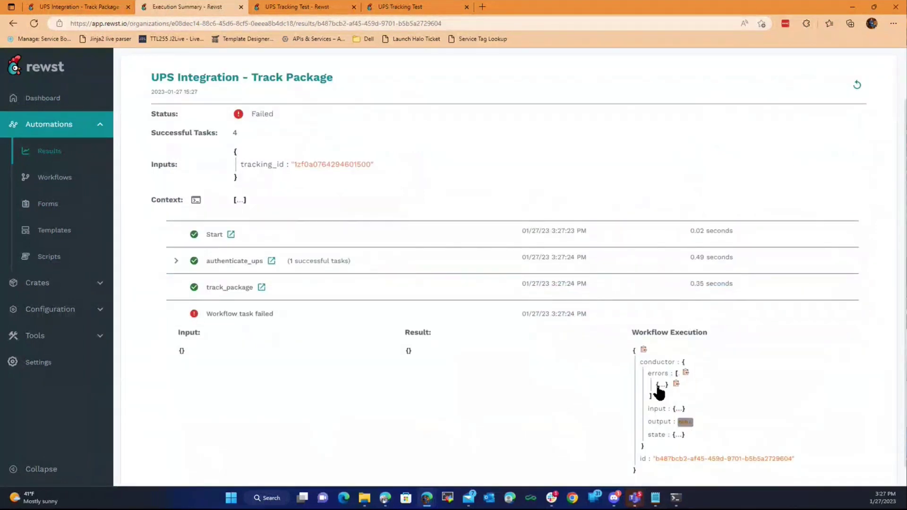
pyautogui.click(660, 386)
pyautogui.scroll(-1, 786, 381)
pyautogui.scroll(-1, 780, 385)
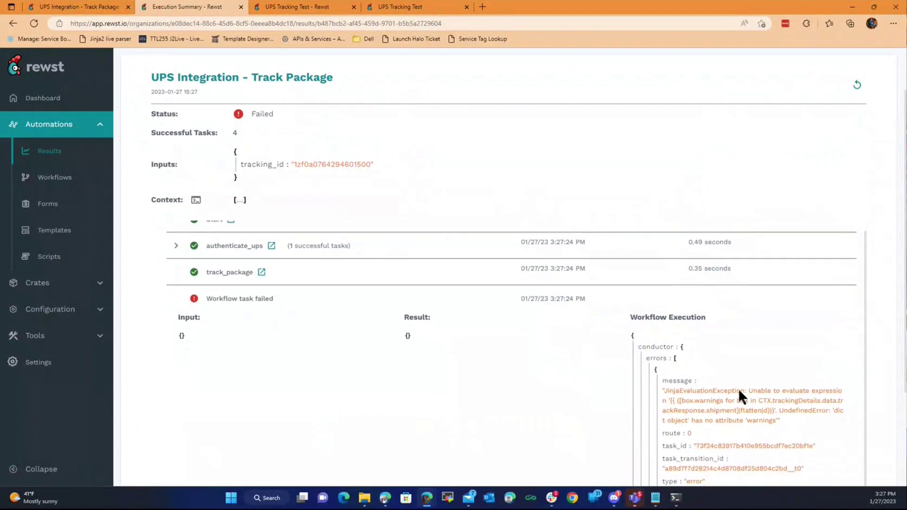
pyautogui.scroll(-3, 758, 382)
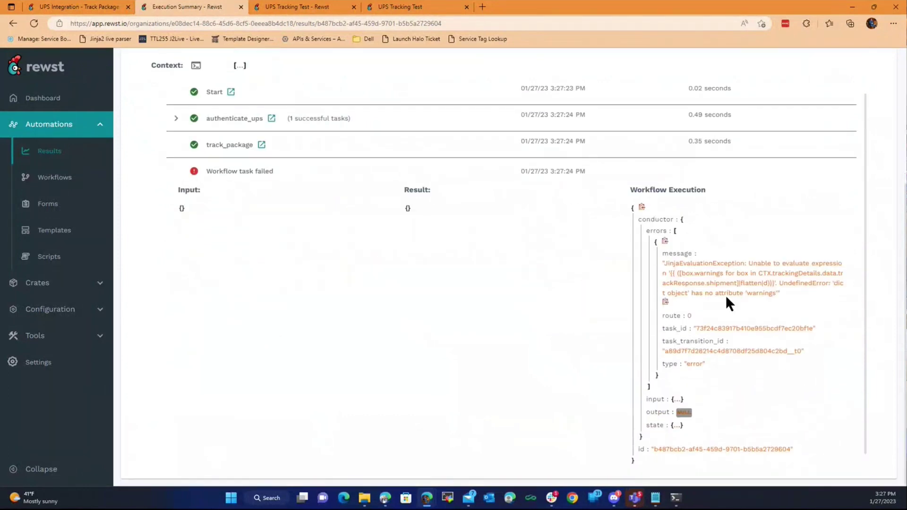
pyautogui.doubleClick(767, 292)
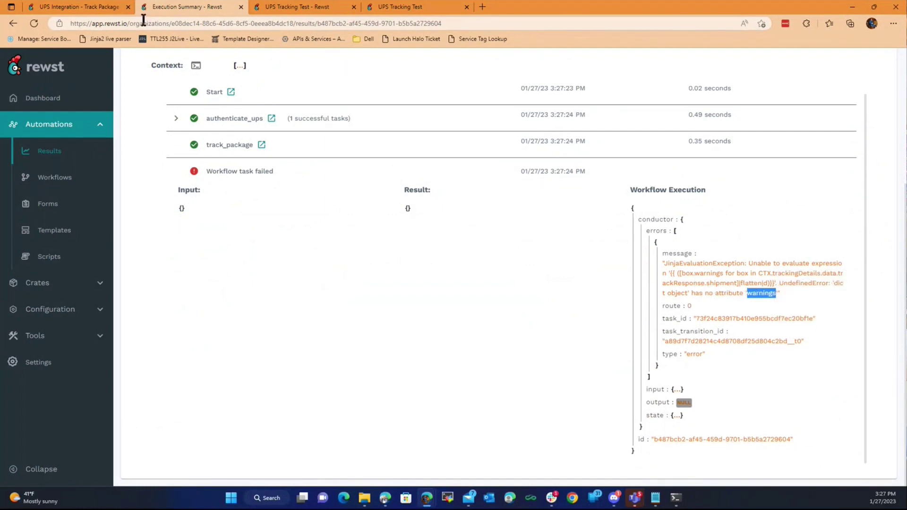
pyautogui.click(95, 7)
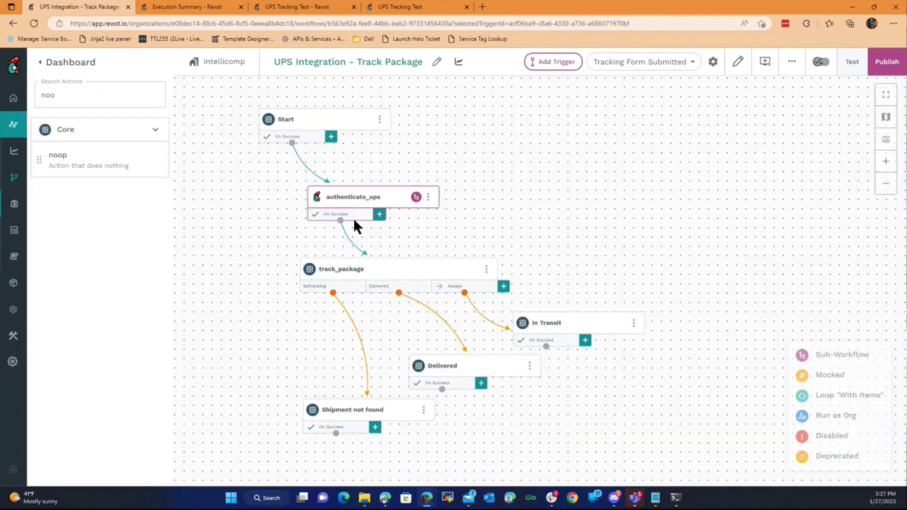
# Step: Review the warnings check in the NoTracking transition's custom condition
pyautogui.click(347, 290)
pyautogui.click(880, 295)
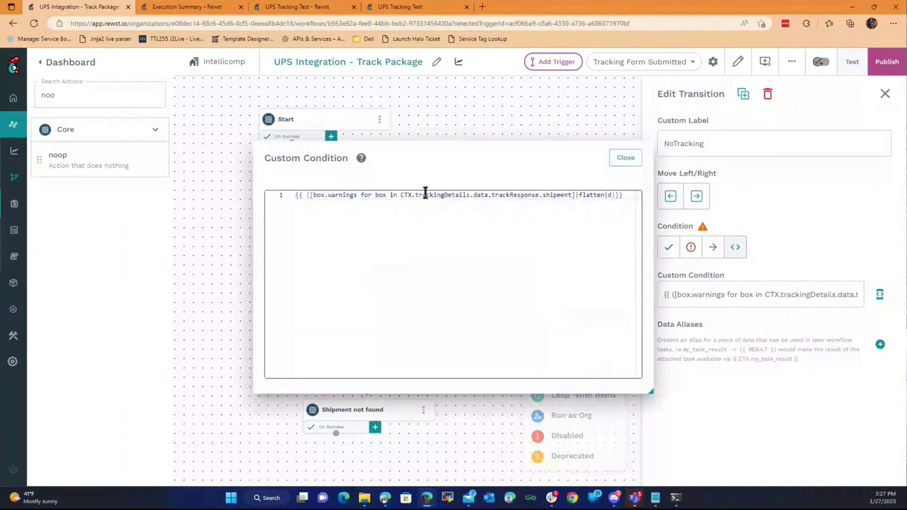
pyautogui.moveTo(360, 195); pyautogui.dragTo(600, 196)
pyautogui.click(626, 158)
pyautogui.click(418, 248)
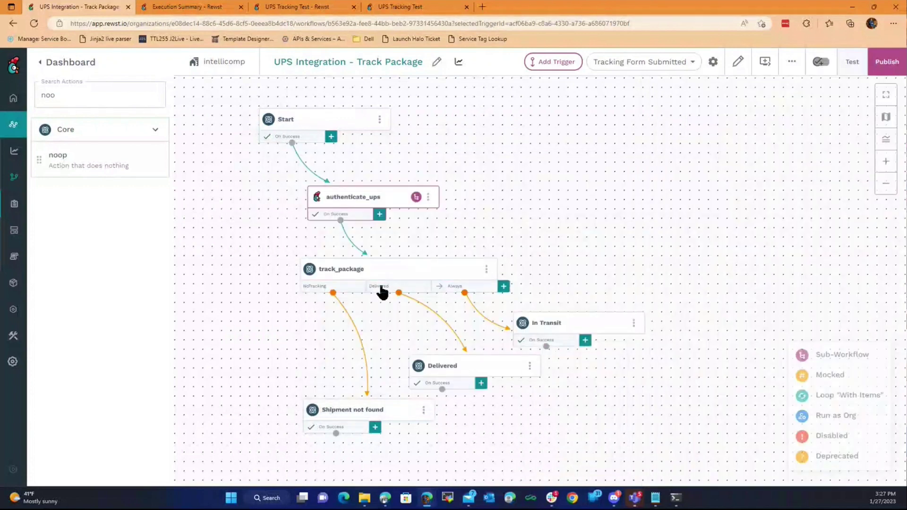
# Step: Move the Delivered transition ahead of NoTracking and publish the workflow
pyautogui.moveTo(383, 293); pyautogui.dragTo(324, 290)
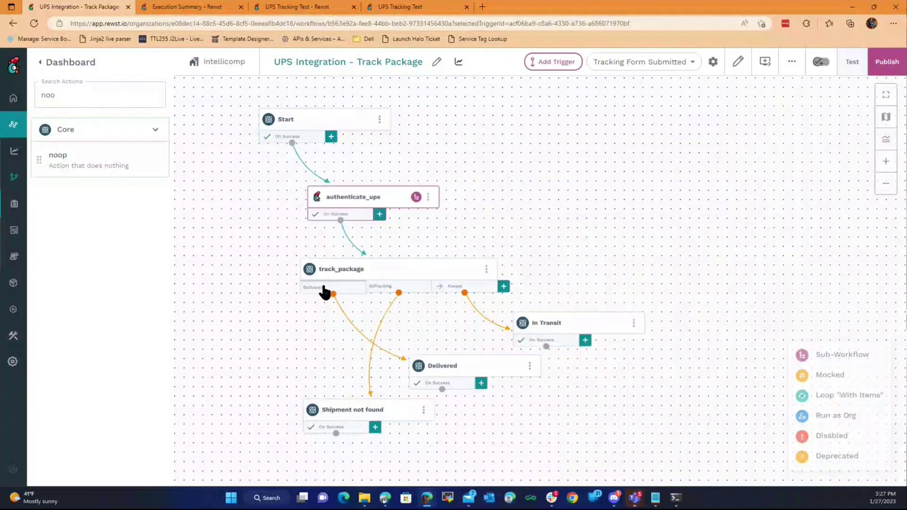
pyautogui.click(883, 66)
pyautogui.click(642, 310)
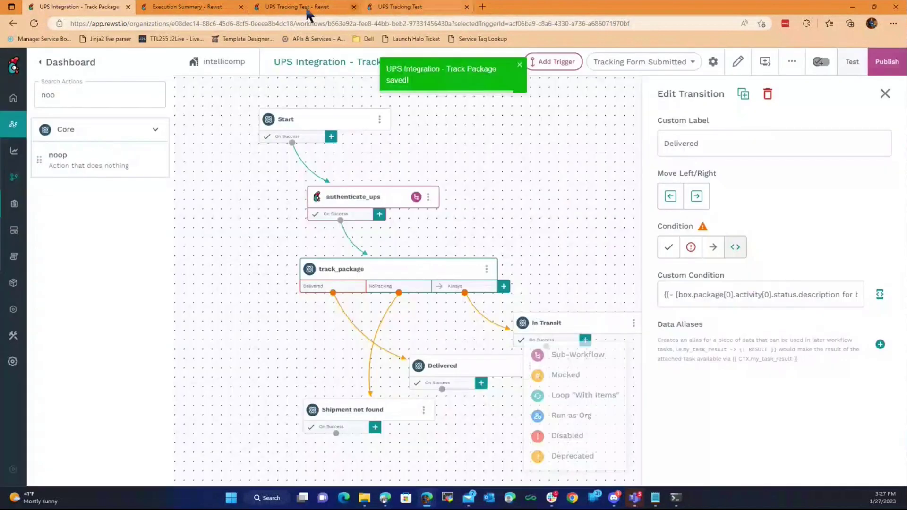
pyautogui.click(307, 11)
# Step: Re-run the failed Track Package execution with the same inputs
pyautogui.click(212, 8)
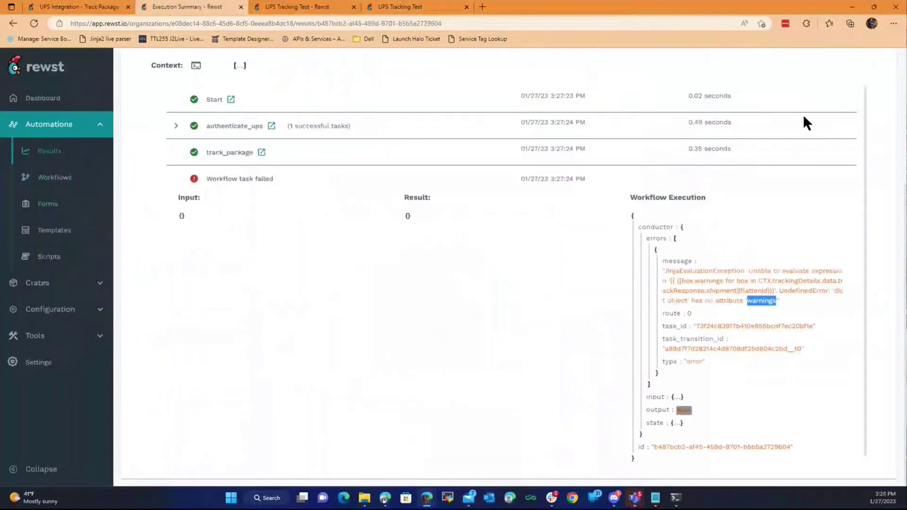
pyautogui.scroll(5, 832, 99)
pyautogui.click(858, 146)
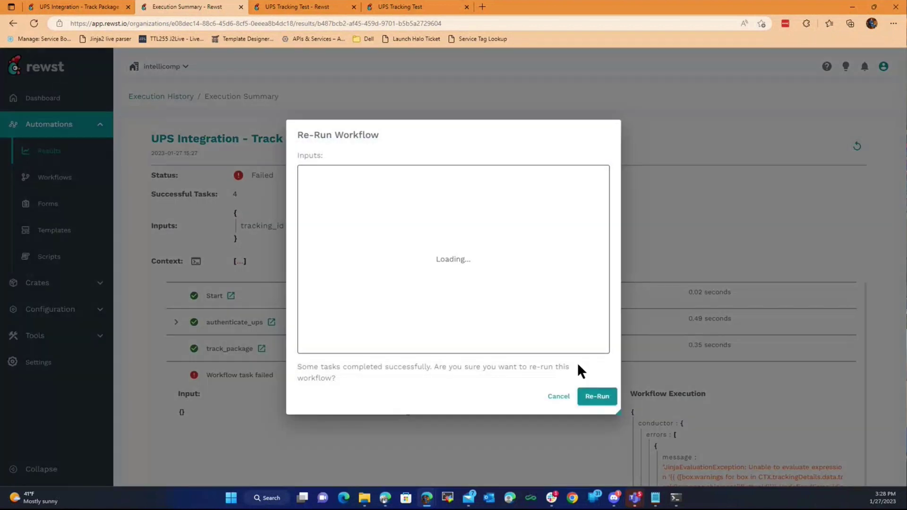
pyautogui.click(597, 397)
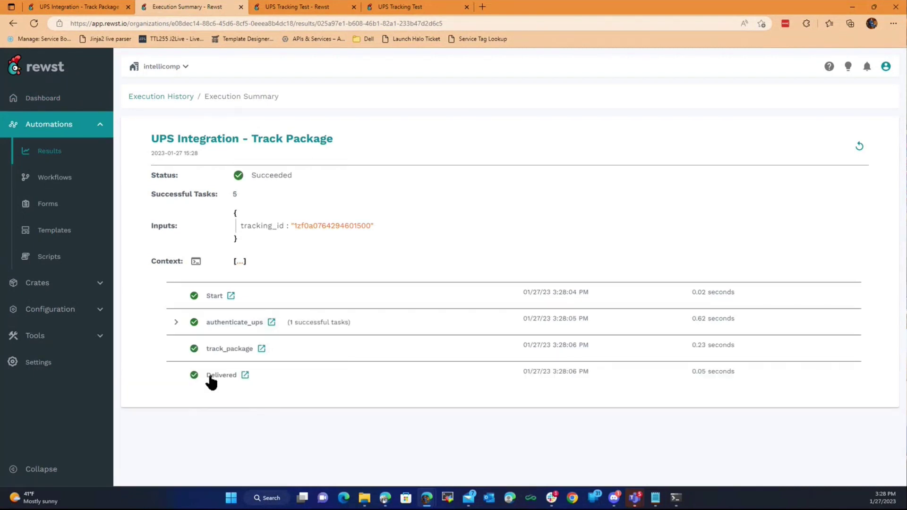
# Step: Expand the Delivered task's state contexts to show deliveryLocation LAKE PLACID, FL
pyautogui.click(276, 378)
pyautogui.scroll(-3, 600, 378)
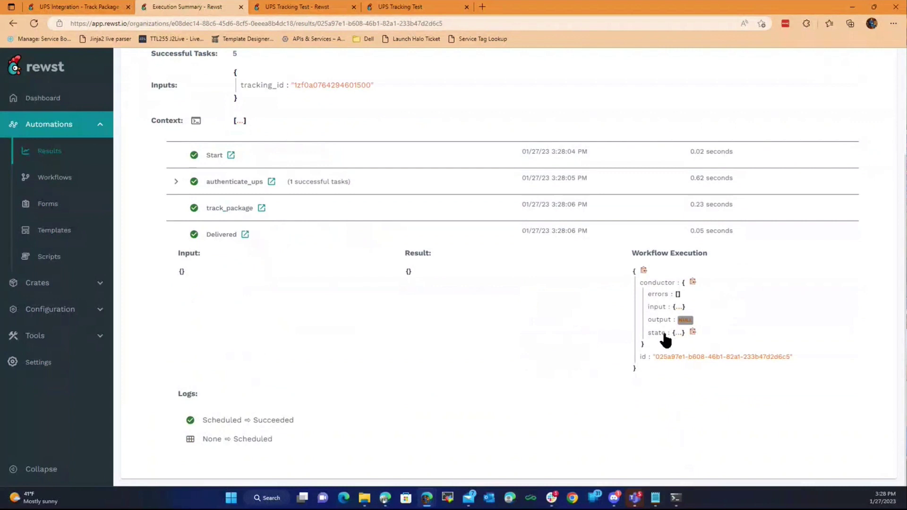
pyautogui.click(683, 333)
pyautogui.click(698, 344)
pyautogui.click(667, 396)
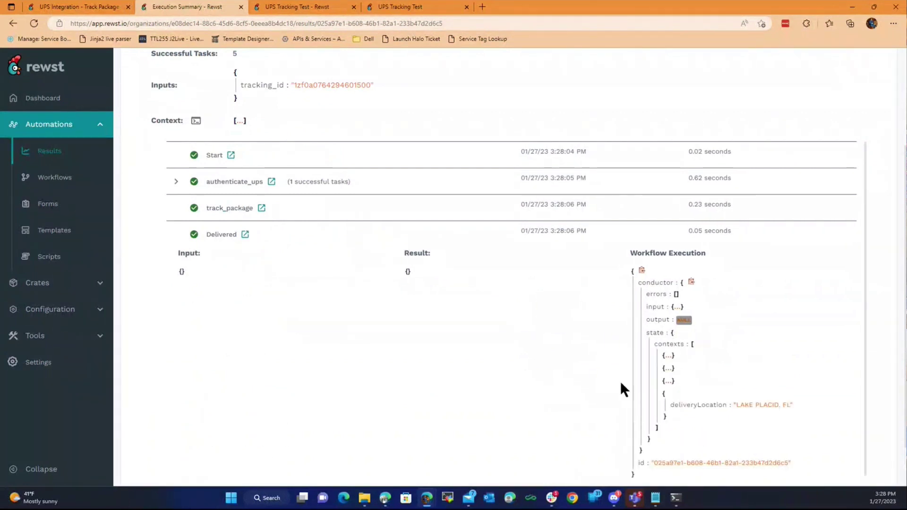
pyautogui.scroll(-1, 620, 381)
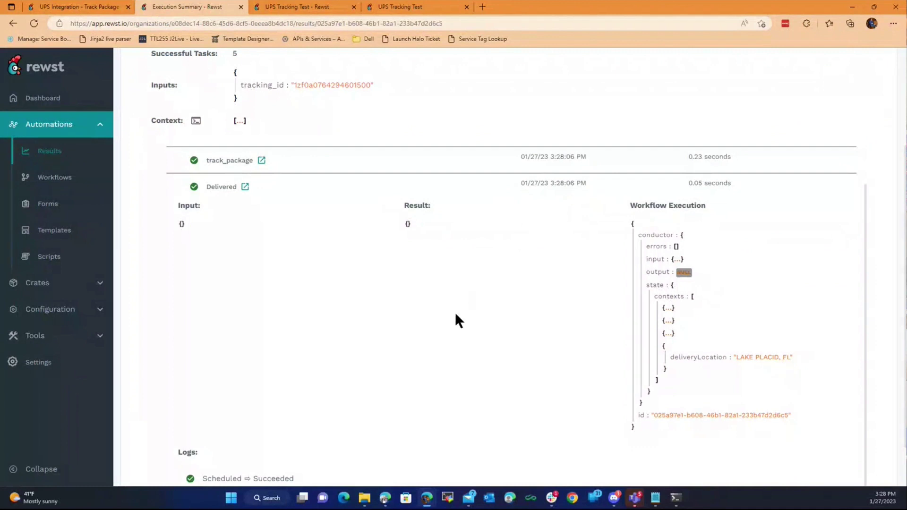
pyautogui.scroll(3, 455, 312)
pyautogui.scroll(1, 455, 315)
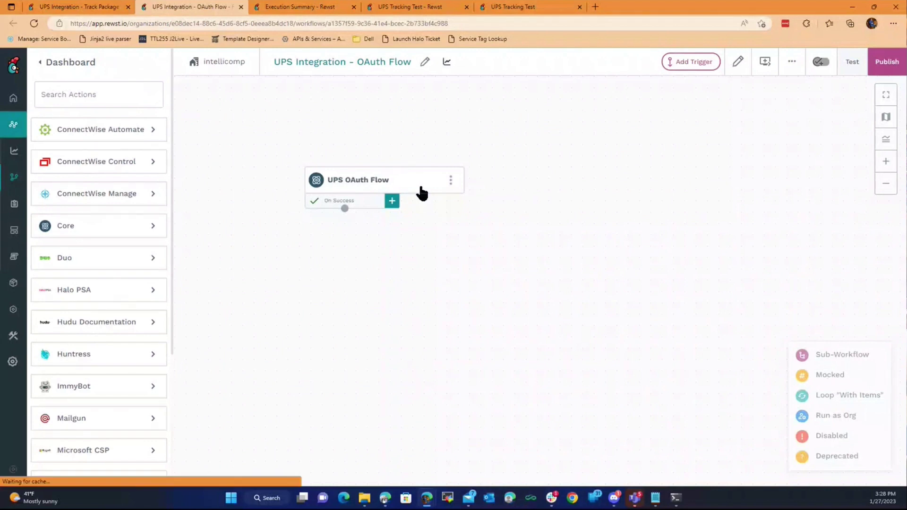
# Step: Inspect the UPS OAuth Flow task's request parameters and its Authorization header value
pyautogui.click(422, 193)
pyautogui.scroll(-2, 779, 262)
pyautogui.scroll(-9, 780, 267)
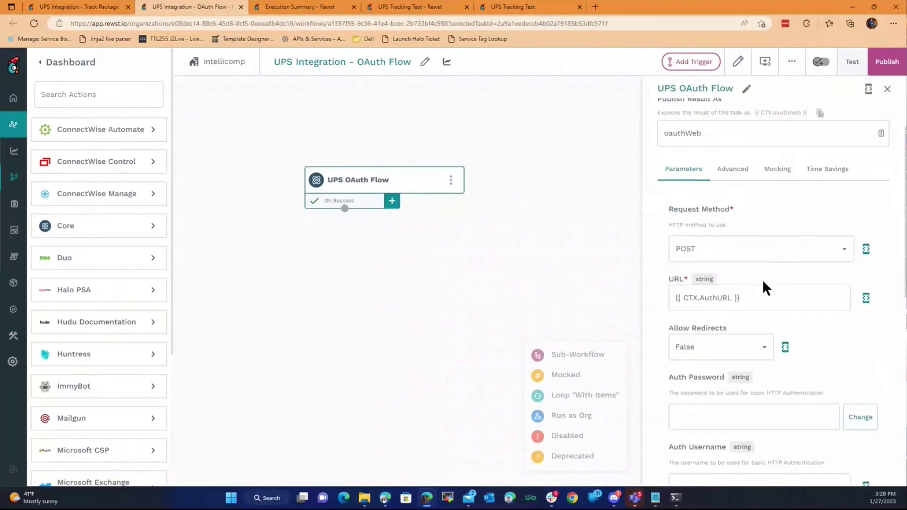
pyautogui.scroll(-1, 730, 203)
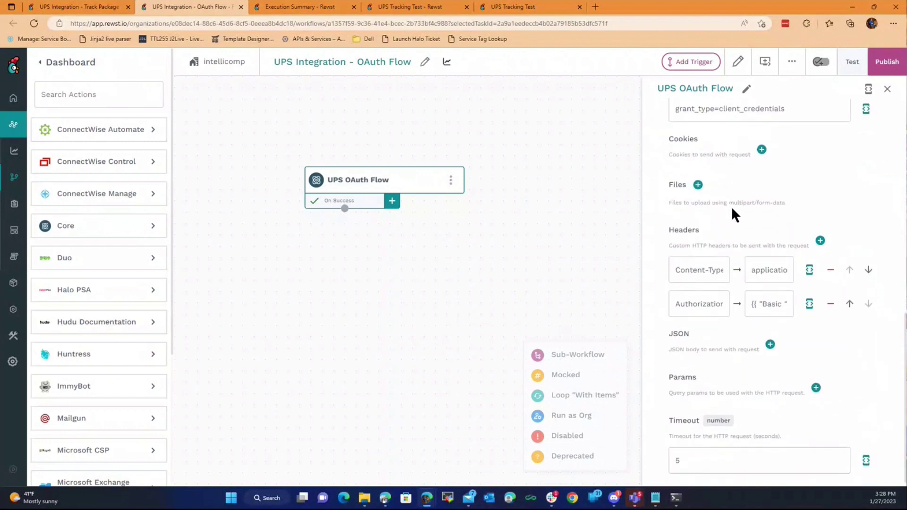
pyautogui.click(809, 297)
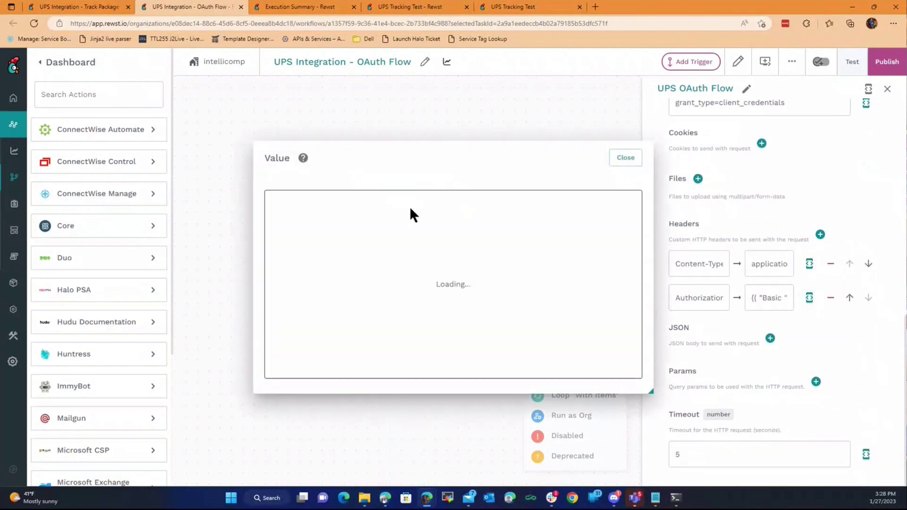
pyautogui.click(626, 159)
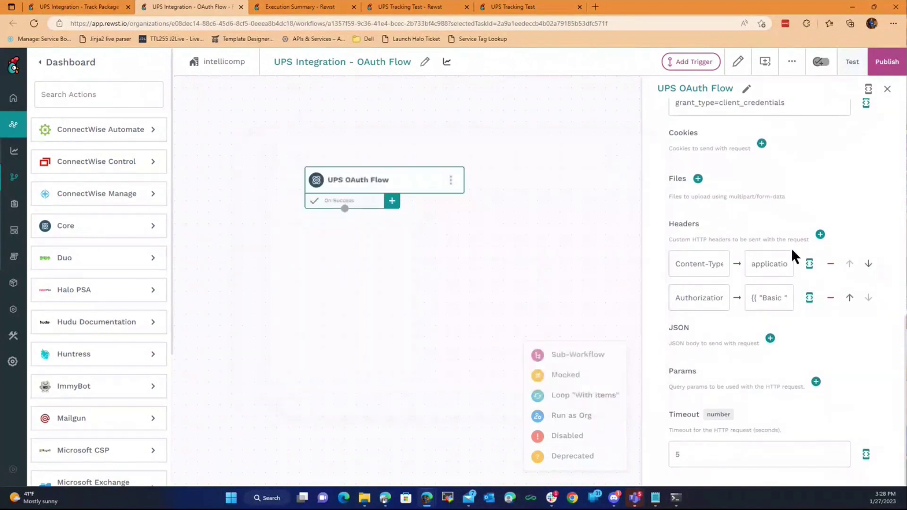
pyautogui.scroll(10, 816, 283)
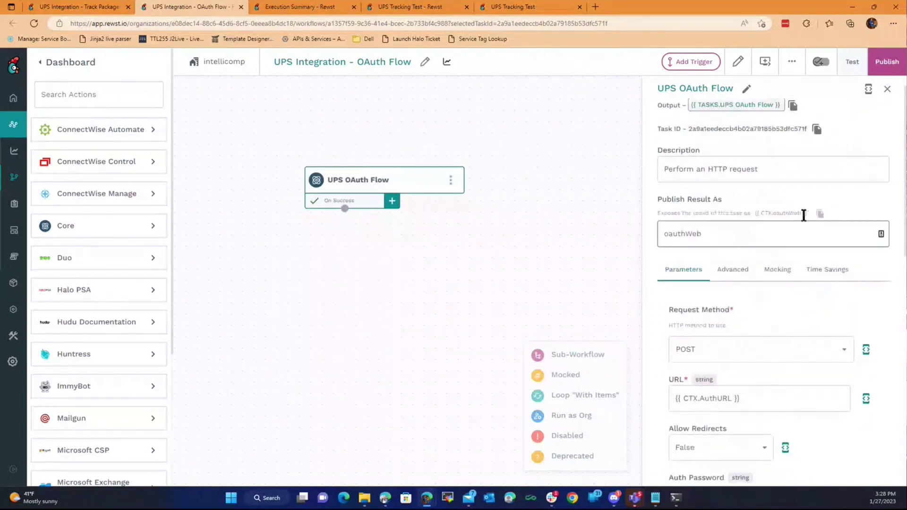
pyautogui.click(738, 61)
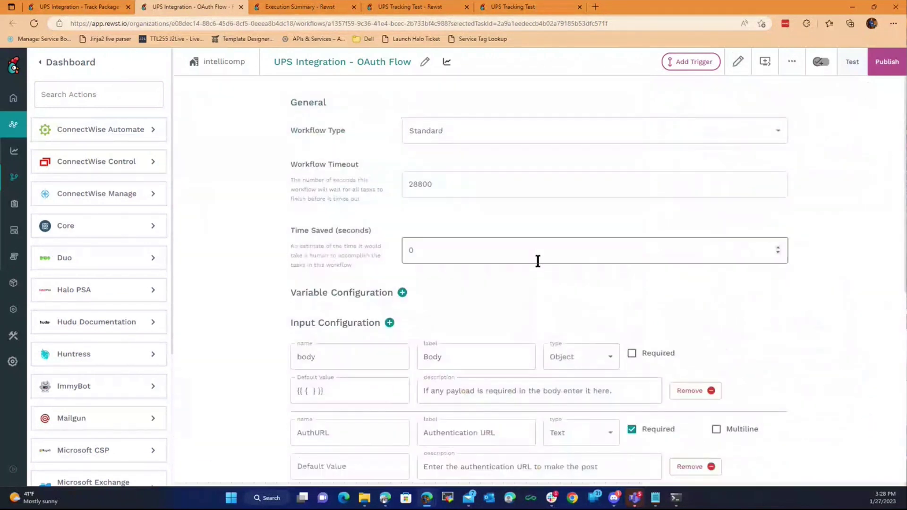
pyautogui.scroll(-3, 537, 259)
pyautogui.scroll(-1, 435, 211)
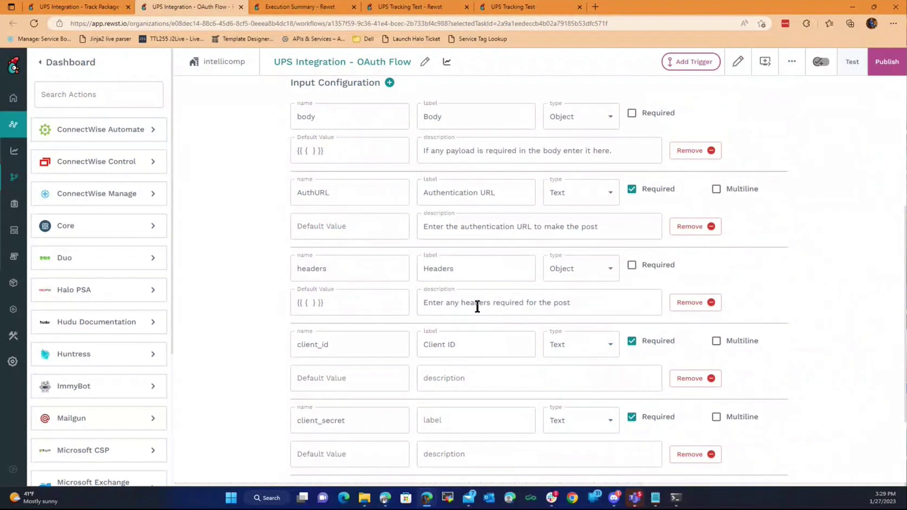
pyautogui.scroll(-2, 476, 304)
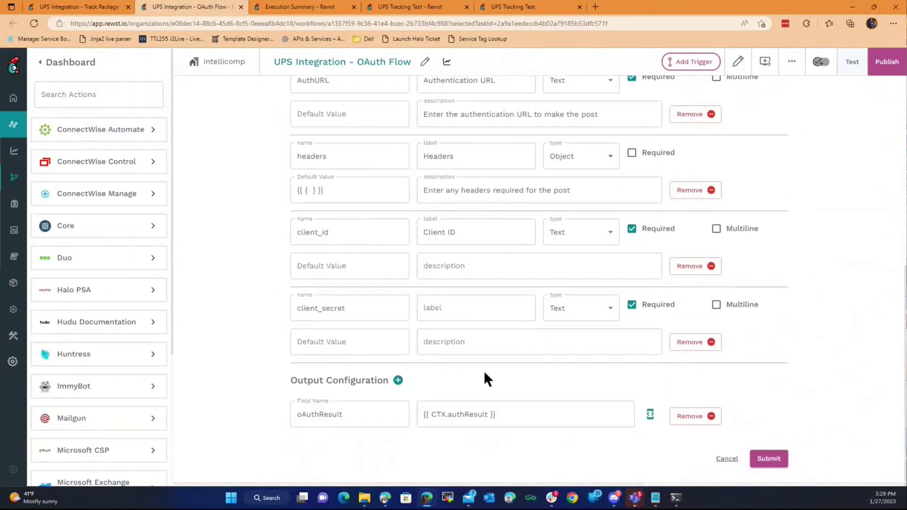
pyautogui.moveTo(602, 411); pyautogui.dragTo(413, 411)
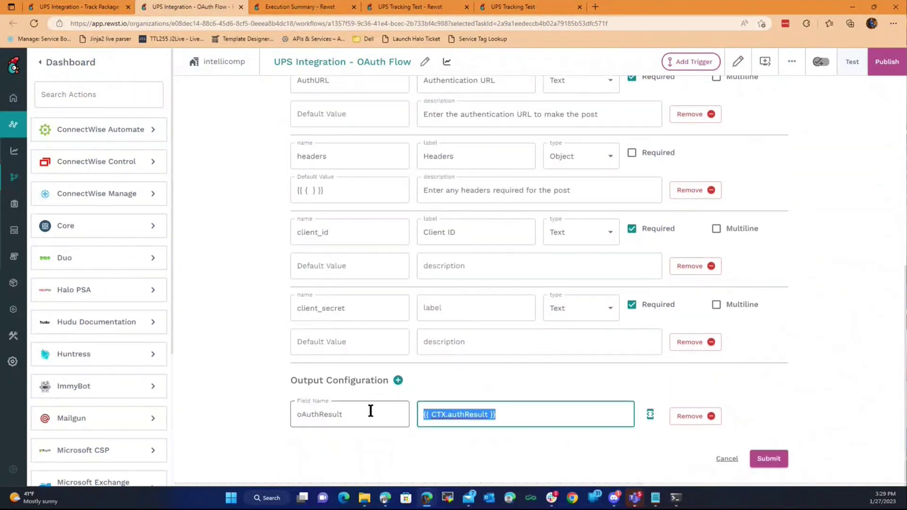